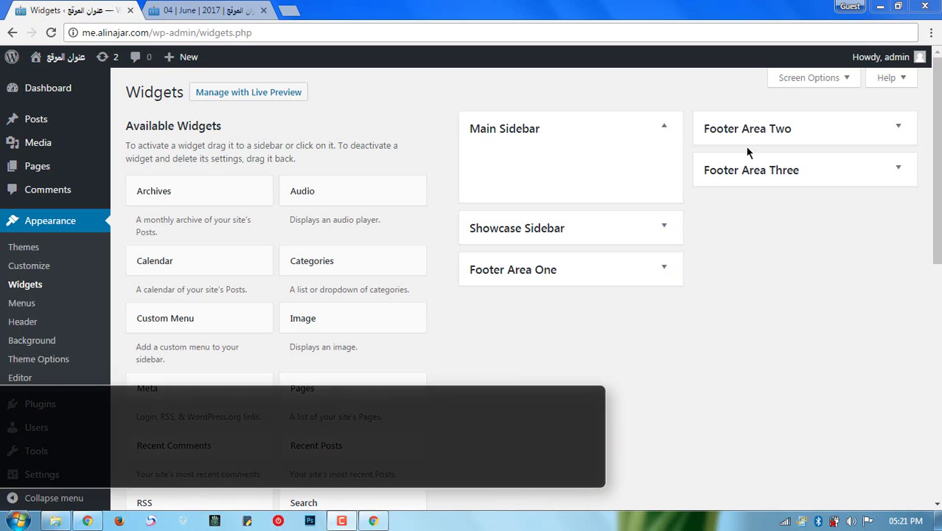
{"action": "left_click", "coordinate": [804, 78]}
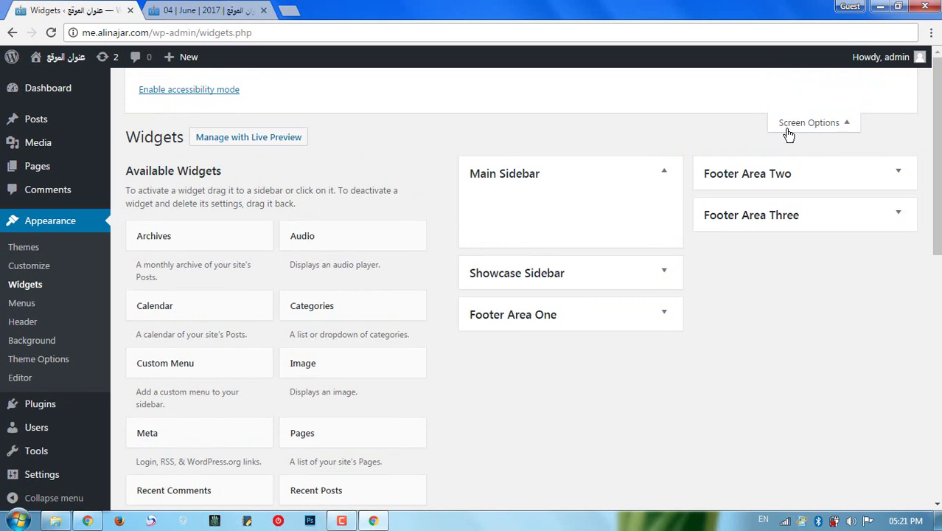
{"action": "left_click", "coordinate": [787, 131]}
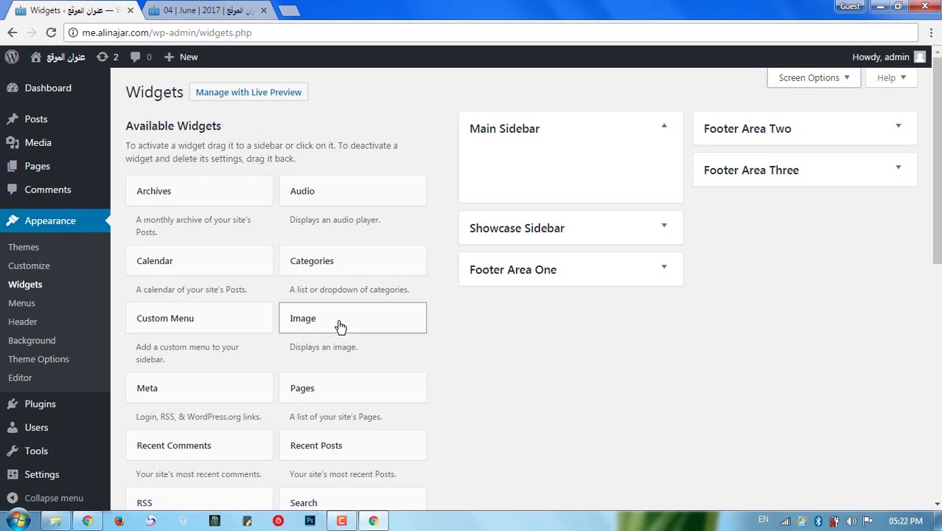
Add an Image widget to Footer Area One with 000.png from the media library and save it.
{"action": "left_click_drag", "start_coordinate": [339, 326], "coordinate": [559, 326]}
{"action": "scroll", "coordinate": [539, 321], "scroll_direction": "down", "scroll_amount": 2}
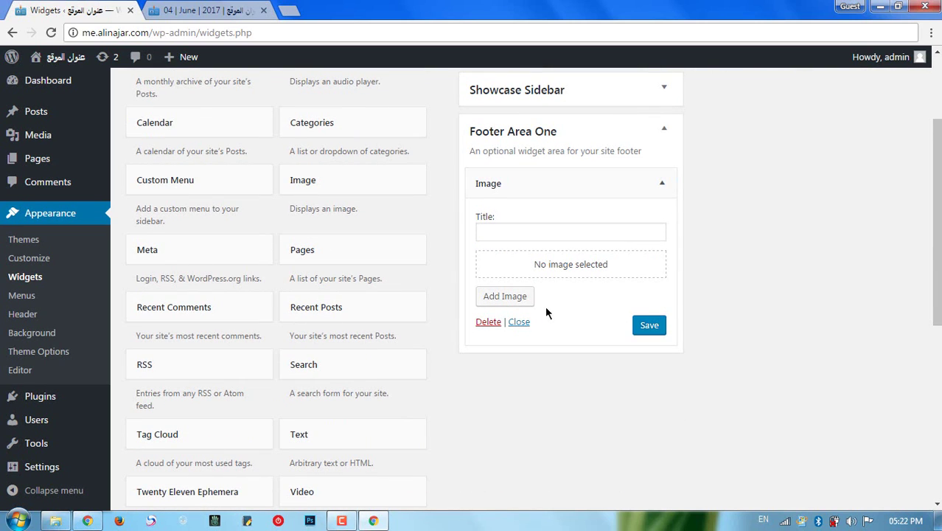
{"action": "left_click", "coordinate": [525, 301]}
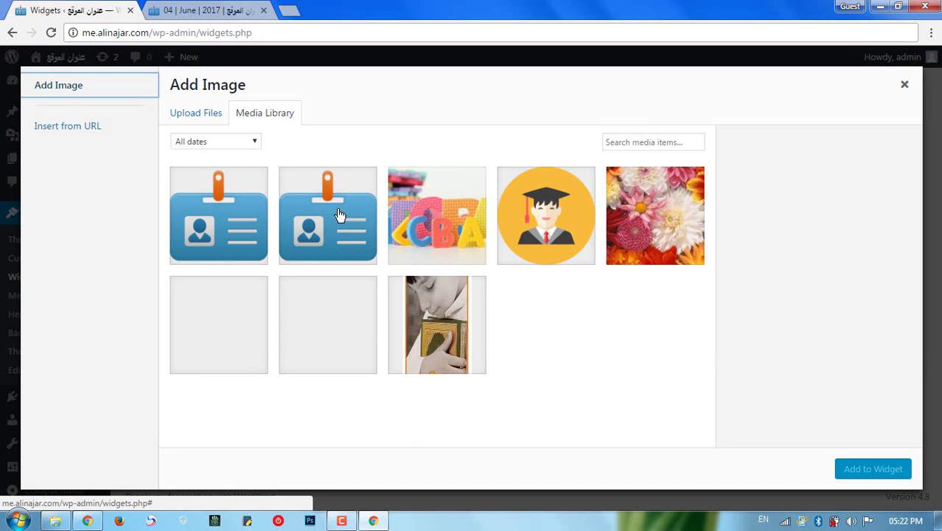
{"action": "left_click", "coordinate": [370, 317]}
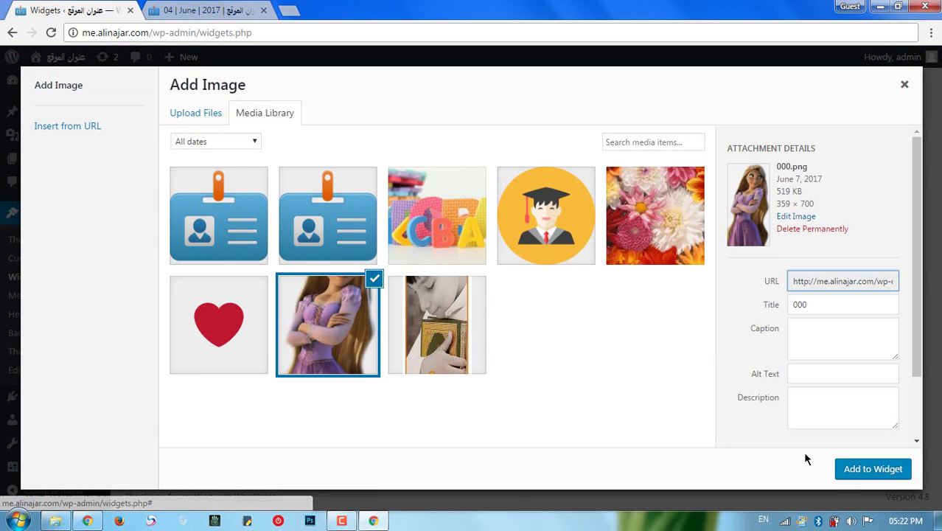
{"action": "left_click", "coordinate": [851, 469]}
{"action": "scroll", "coordinate": [650, 451], "scroll_direction": "down", "scroll_amount": 1}
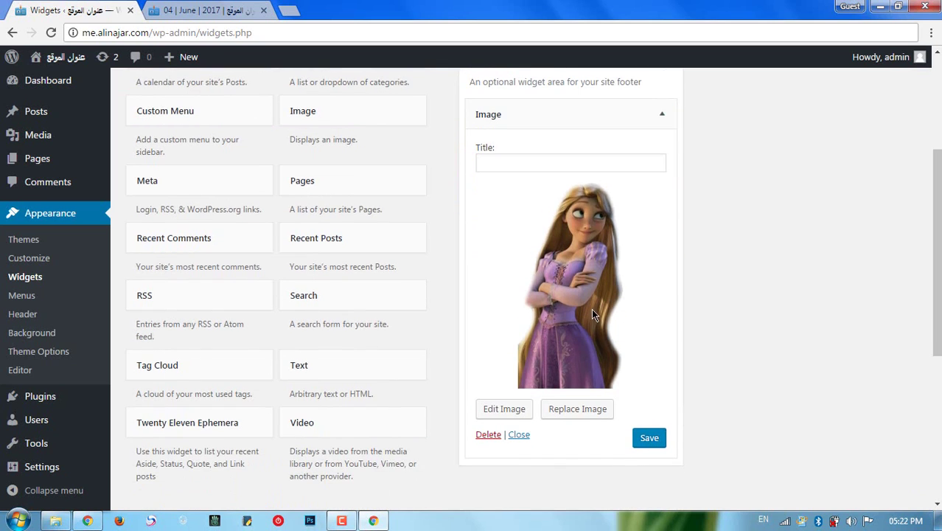
{"action": "left_click", "coordinate": [648, 438]}
Reload the site's June 4, 2017 archive page and check the footer for the added image.
{"action": "left_click", "coordinate": [195, 11]}
{"action": "right_click", "coordinate": [28, 168]}
{"action": "left_click", "coordinate": [70, 211]}
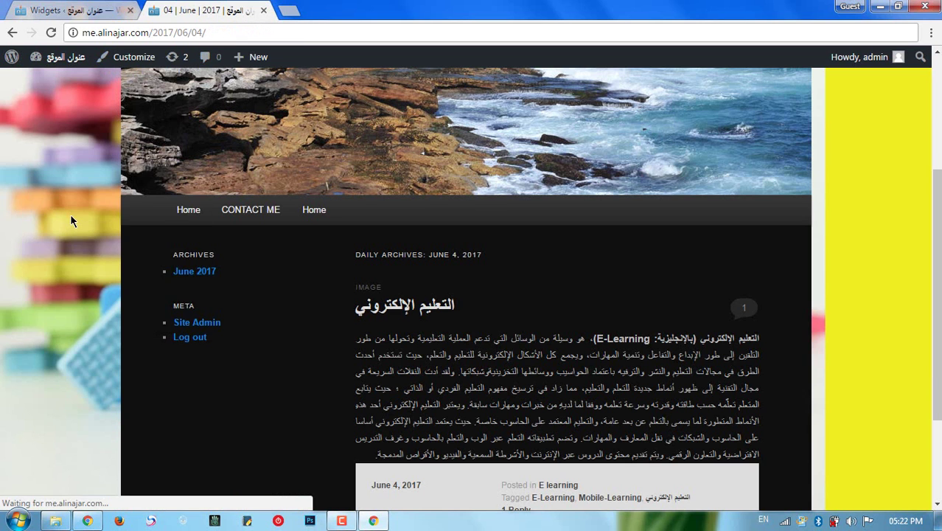
{"action": "scroll", "coordinate": [140, 301], "scroll_direction": "down", "scroll_amount": 5}
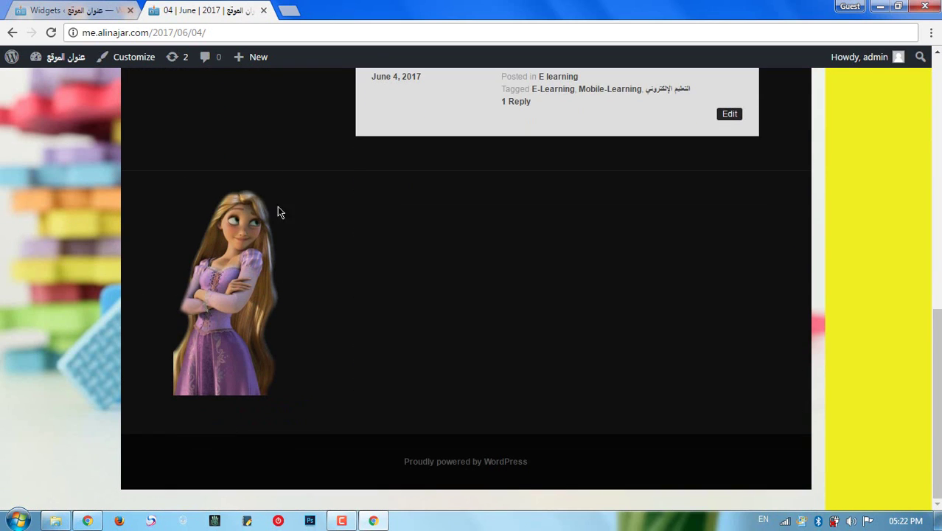
Back on the Widgets page, collapse the footer Image widget and add a Pages widget to the Main Sidebar.
{"action": "left_click", "coordinate": [74, 11]}
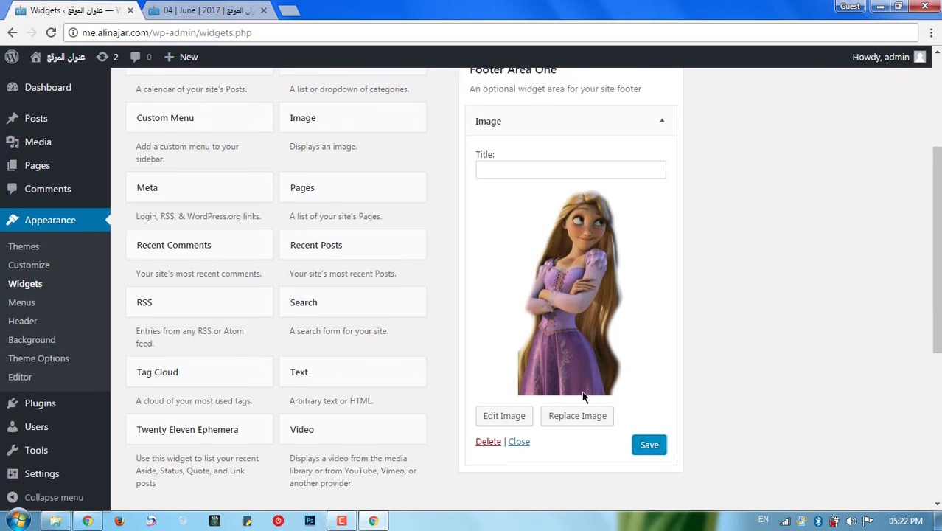
{"action": "scroll", "coordinate": [582, 397], "scroll_direction": "up", "scroll_amount": 3}
{"action": "left_click", "coordinate": [661, 322]}
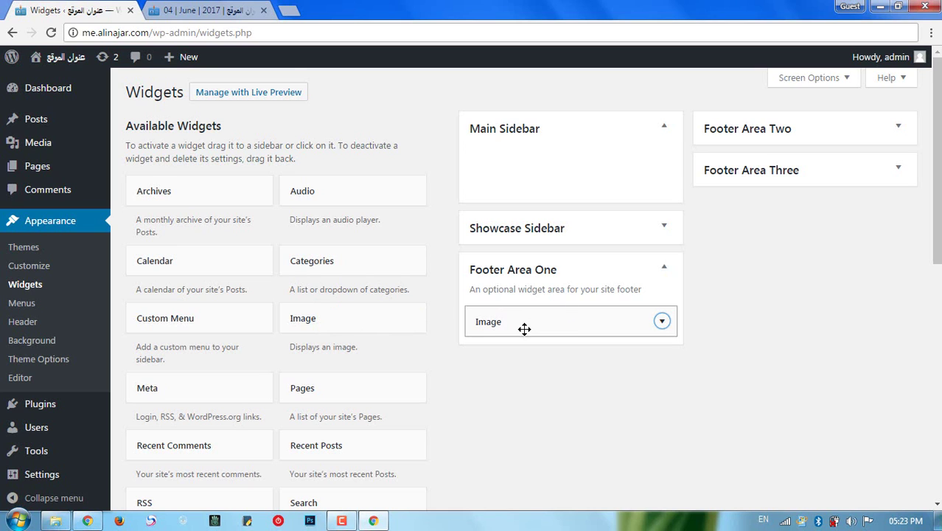
{"action": "scroll", "coordinate": [402, 344], "scroll_direction": "down", "scroll_amount": 1}
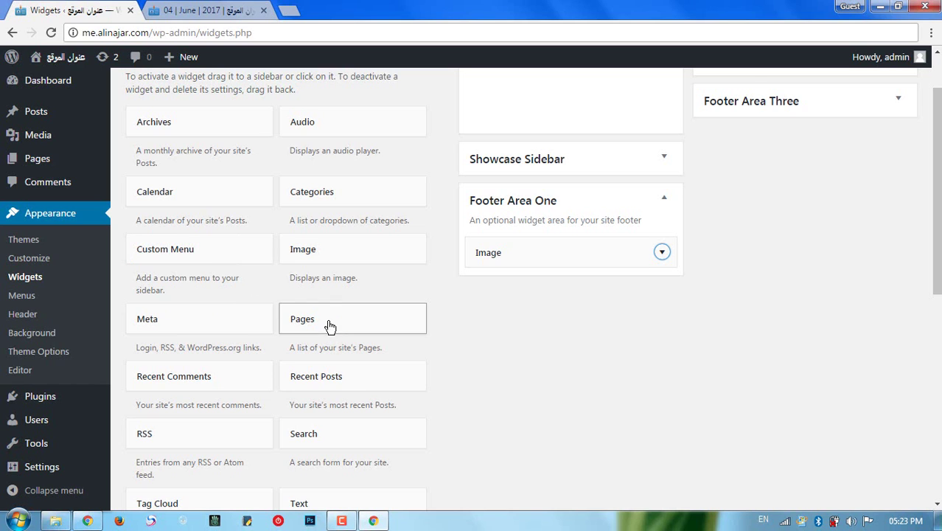
{"action": "left_click_drag", "start_coordinate": [330, 326], "coordinate": [532, 177]}
{"action": "scroll", "coordinate": [570, 217], "scroll_direction": "up", "scroll_amount": 2}
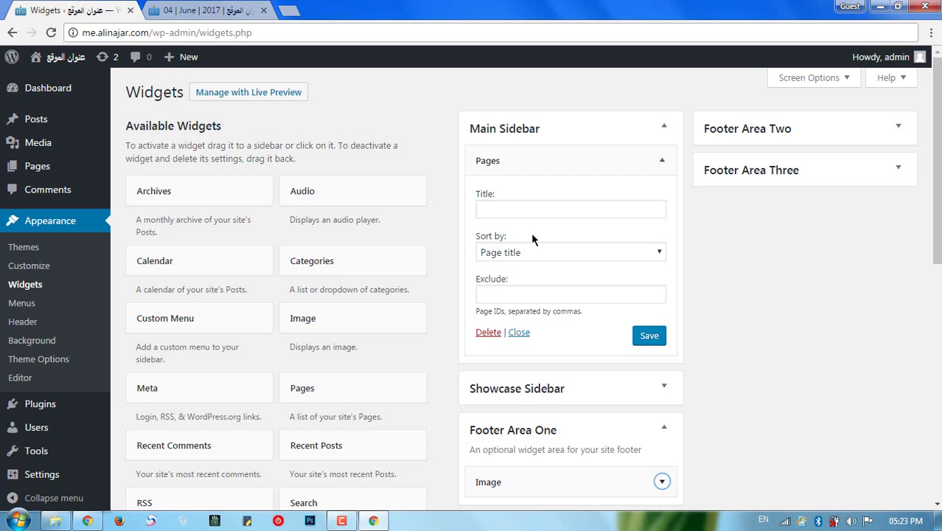
Set the Pages widget to sort by Page order, leave the exclusions empty and save it.
{"action": "left_click", "coordinate": [549, 252]}
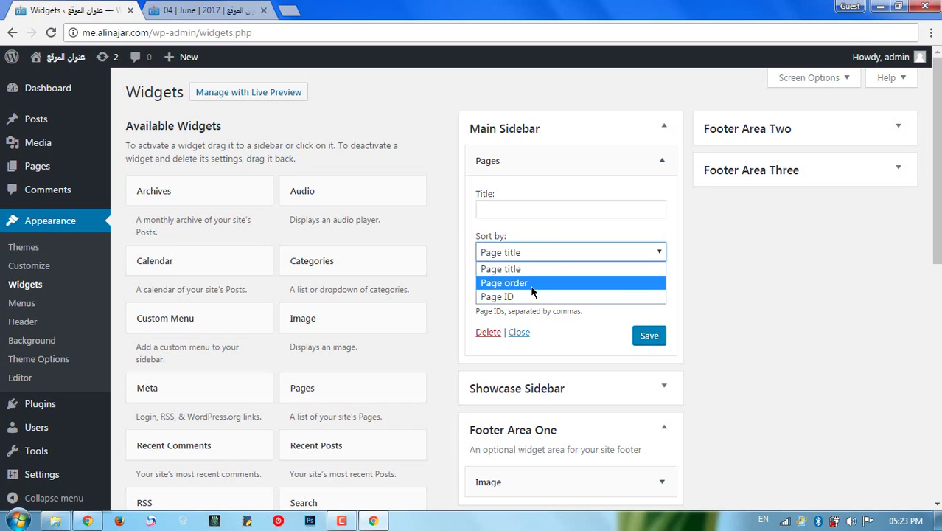
{"action": "left_click", "coordinate": [539, 284]}
{"action": "left_click", "coordinate": [536, 300]}
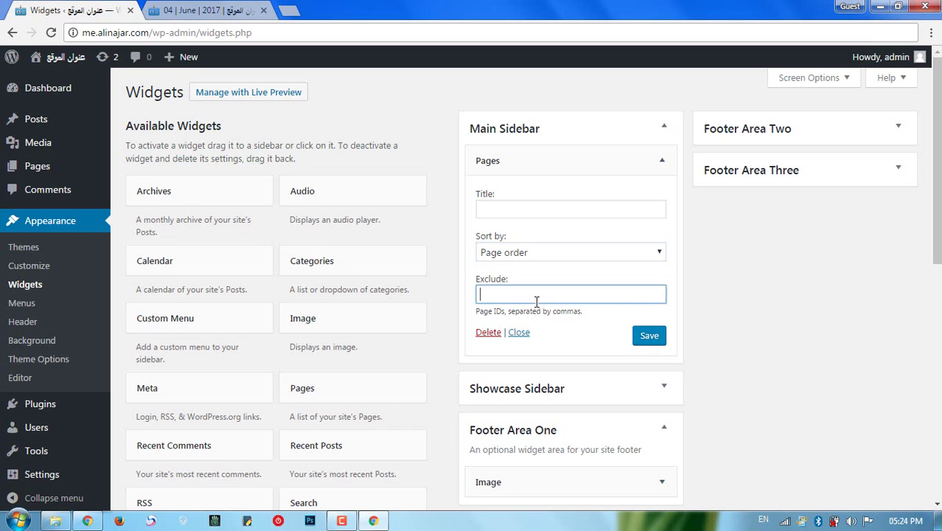
{"action": "left_click", "coordinate": [644, 337]}
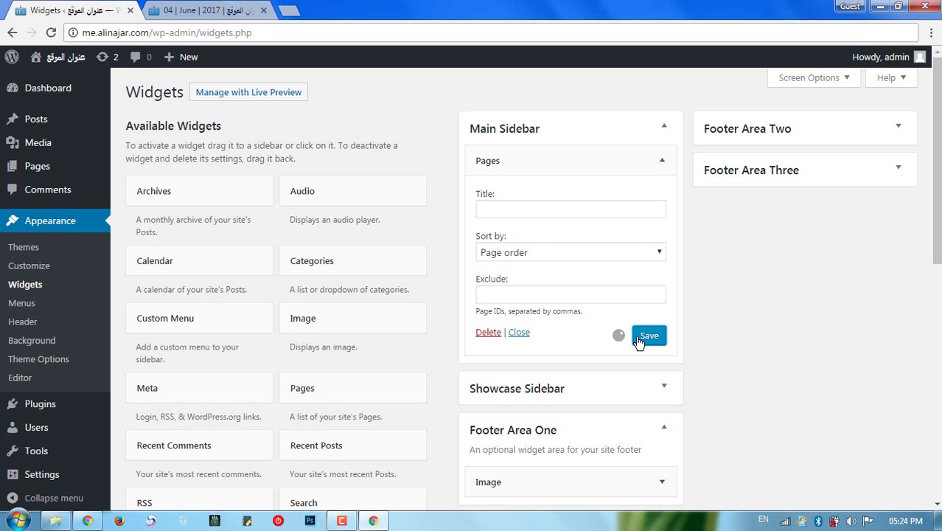
Reload the site's archive page and check the list of pages in its sidebar.
{"action": "left_click", "coordinate": [239, 14]}
{"action": "scroll", "coordinate": [106, 180], "scroll_direction": "up", "scroll_amount": 10}
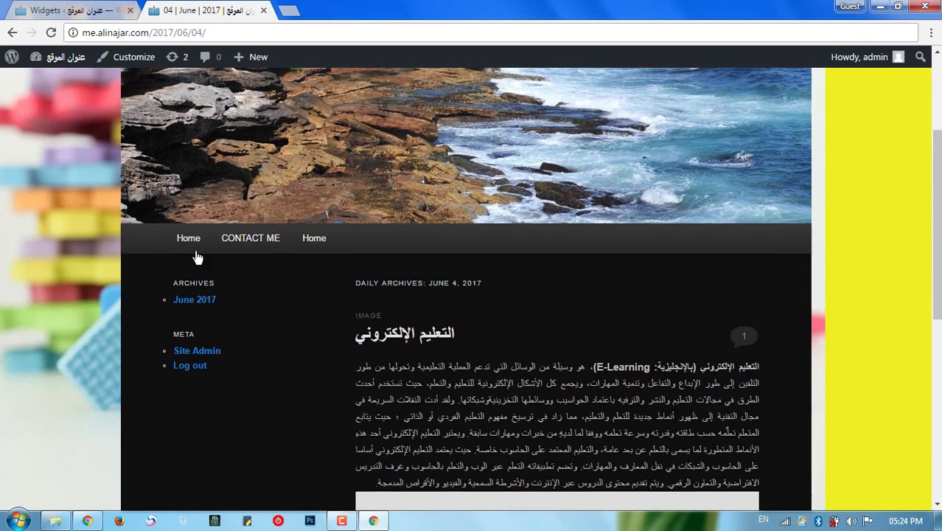
{"action": "right_click", "coordinate": [38, 224]}
{"action": "left_click", "coordinate": [81, 271]}
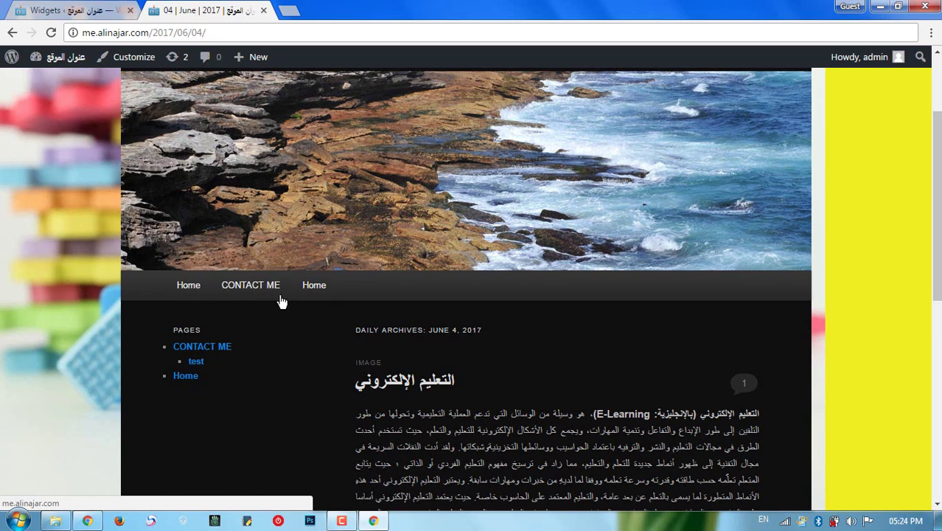
{"action": "mouse_move", "coordinate": [282, 278]}
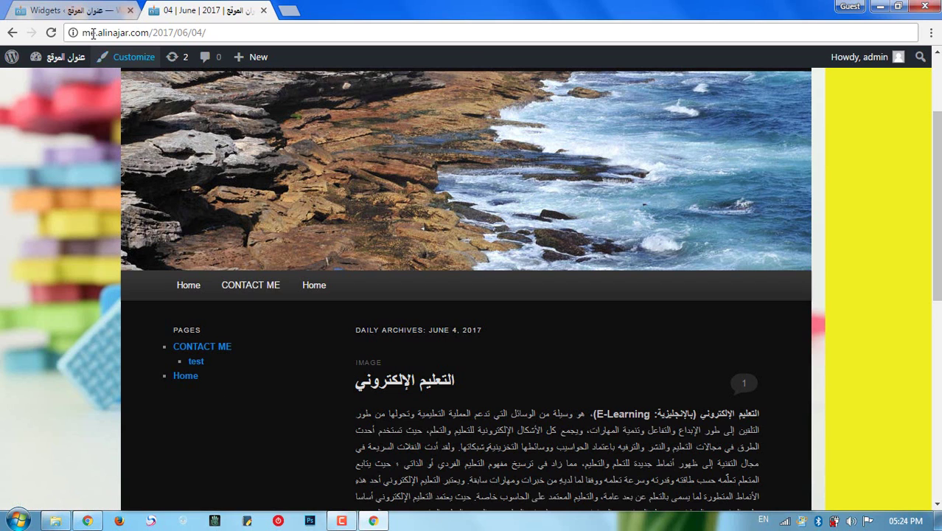
Back on the Widgets page, collapse the Pages widget, then add a Recent Comments widget below it in the Main Sidebar and save it.
{"action": "left_click", "coordinate": [92, 9]}
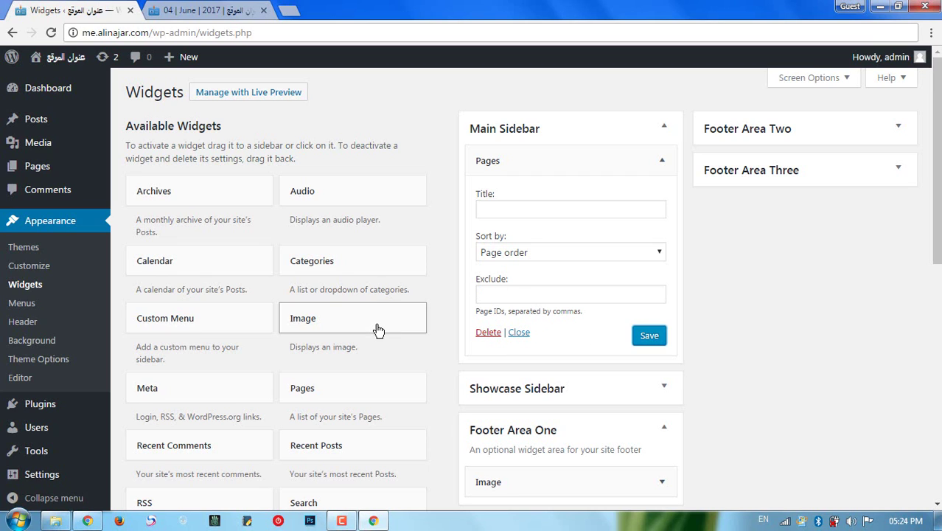
{"action": "scroll", "coordinate": [375, 324], "scroll_direction": "down", "scroll_amount": 1}
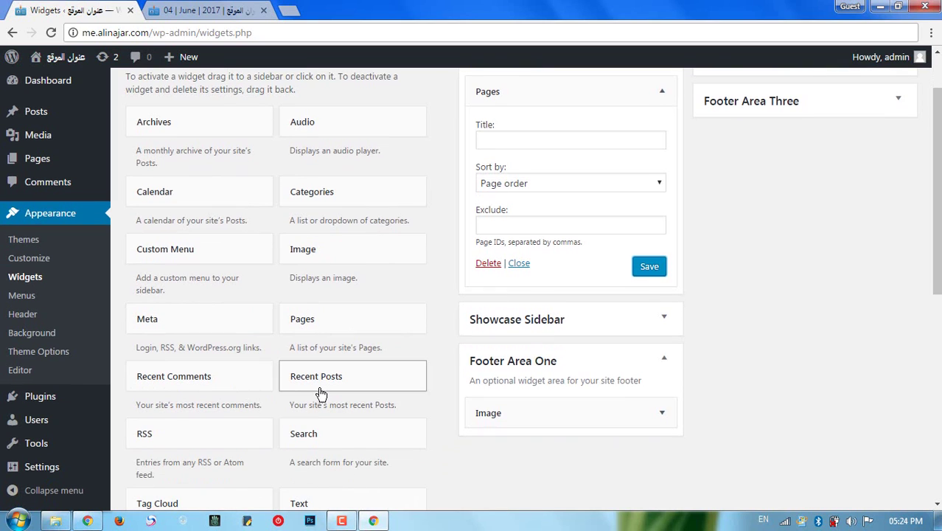
{"action": "scroll", "coordinate": [540, 314], "scroll_direction": "up", "scroll_amount": 1}
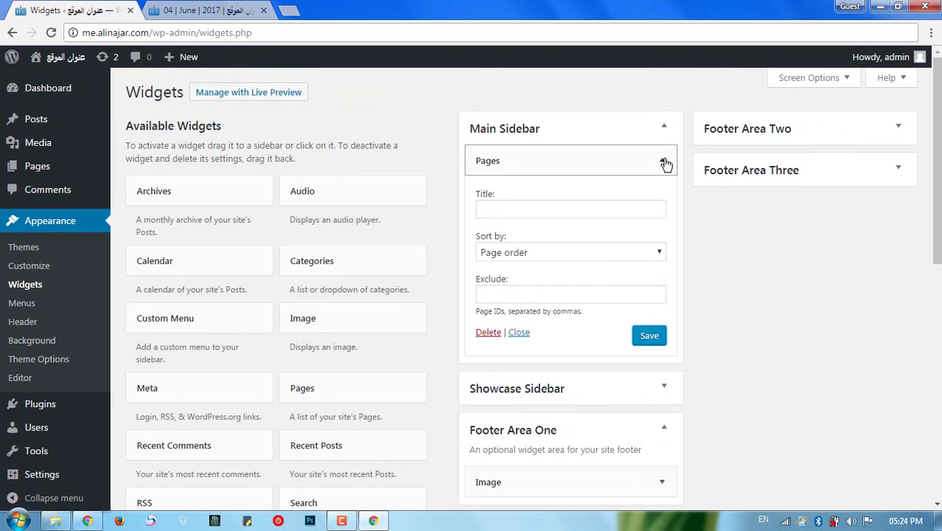
{"action": "left_click", "coordinate": [662, 160]}
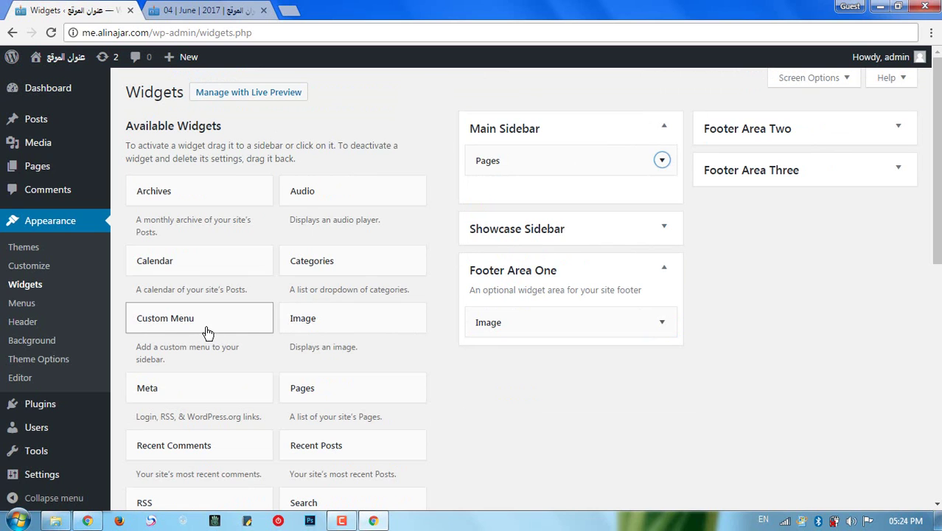
{"action": "left_click_drag", "start_coordinate": [200, 444], "coordinate": [520, 188]}
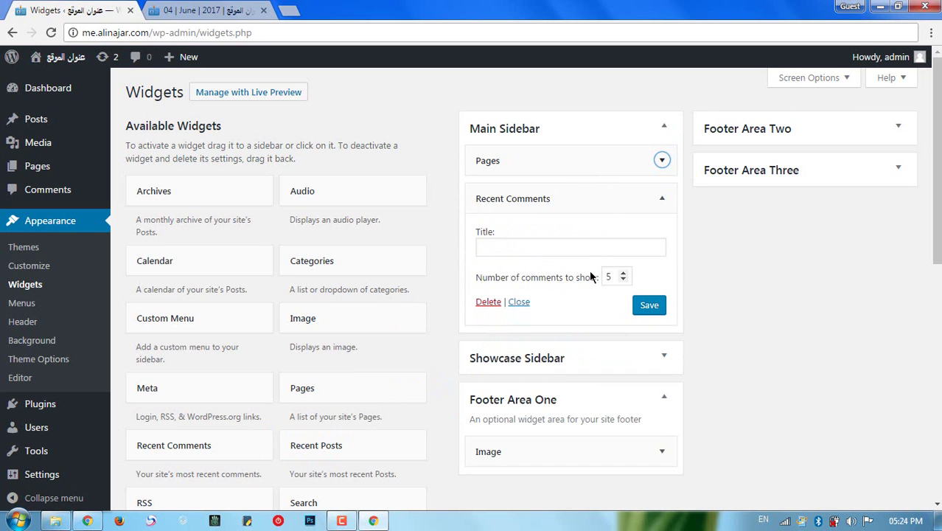
{"action": "left_click", "coordinate": [648, 308]}
Reload the site's archive page and check the recent comments section in the sidebar.
{"action": "left_click", "coordinate": [208, 11]}
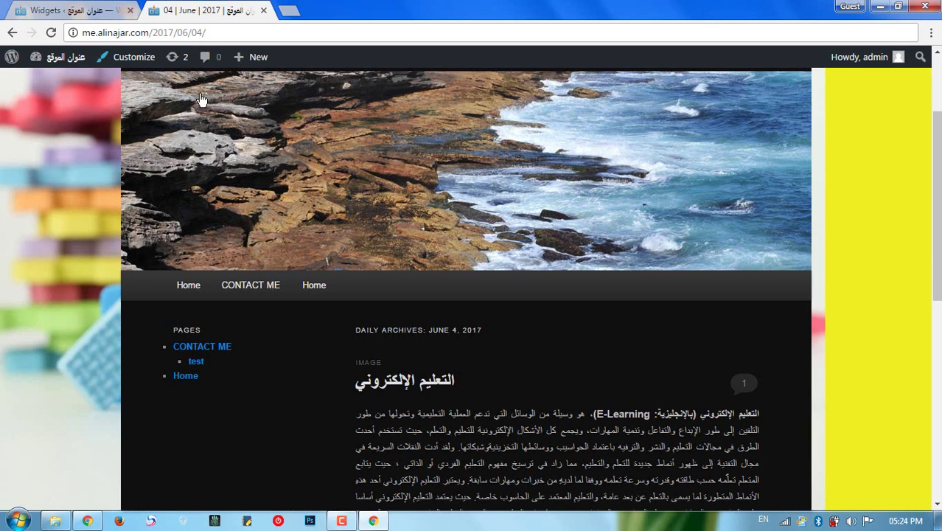
{"action": "right_click", "coordinate": [76, 159]}
{"action": "left_click", "coordinate": [88, 201]}
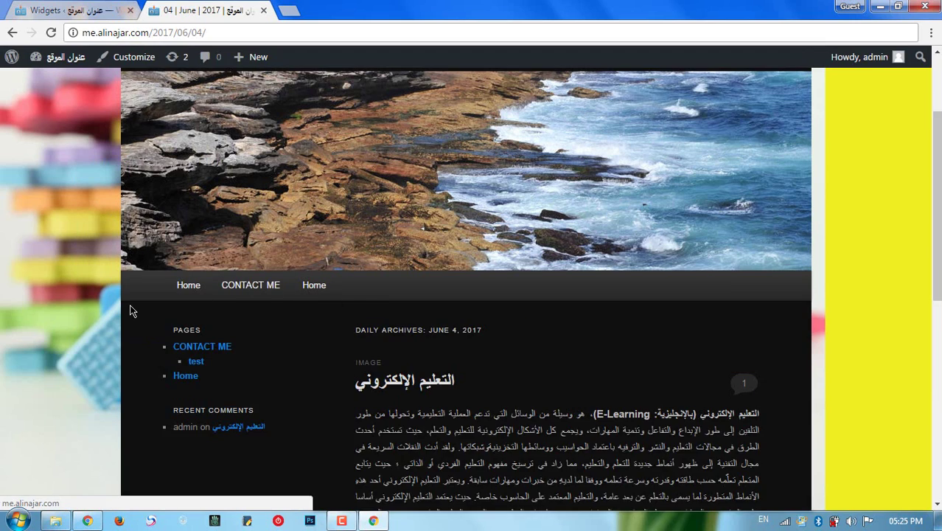
{"action": "scroll", "coordinate": [140, 315], "scroll_direction": "down", "scroll_amount": 3}
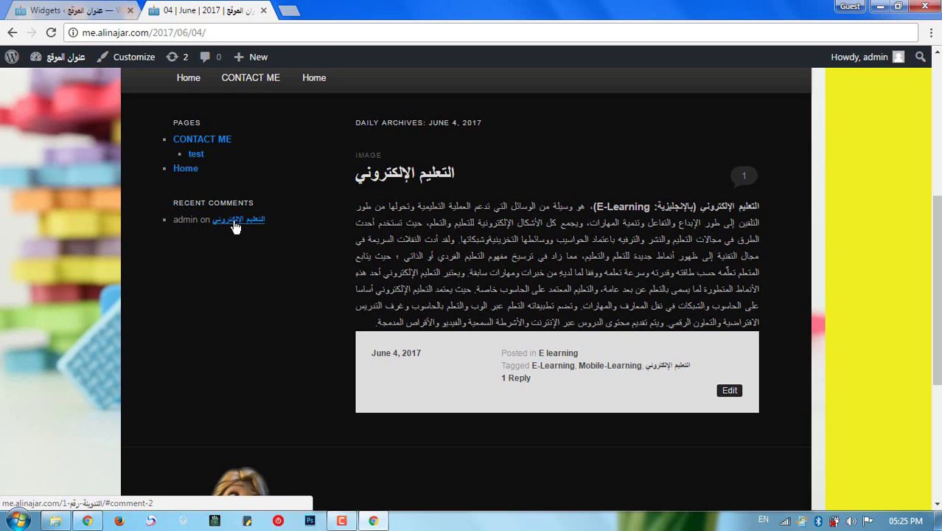
Back on the Widgets page, title the Recent Comments widget "اخر التعليقات" and save it.
{"action": "left_click", "coordinate": [89, 10]}
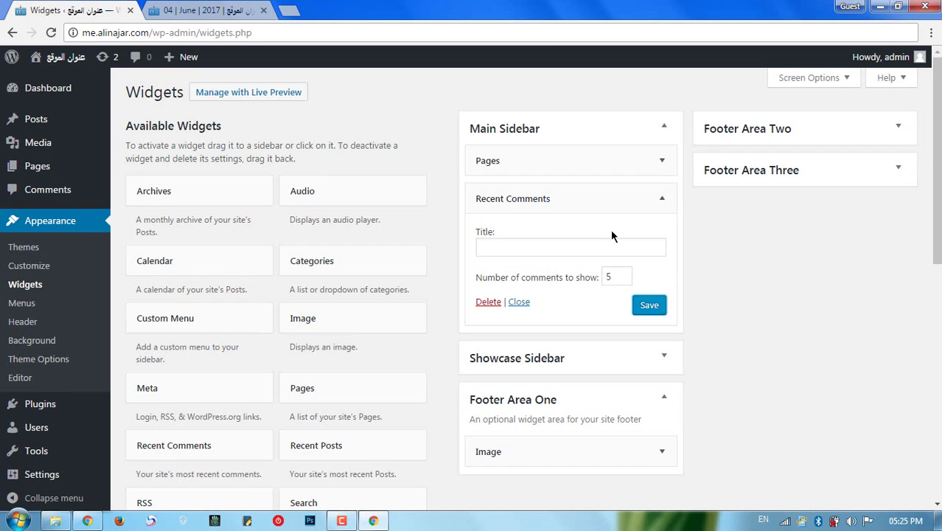
{"action": "left_click", "coordinate": [538, 246]}
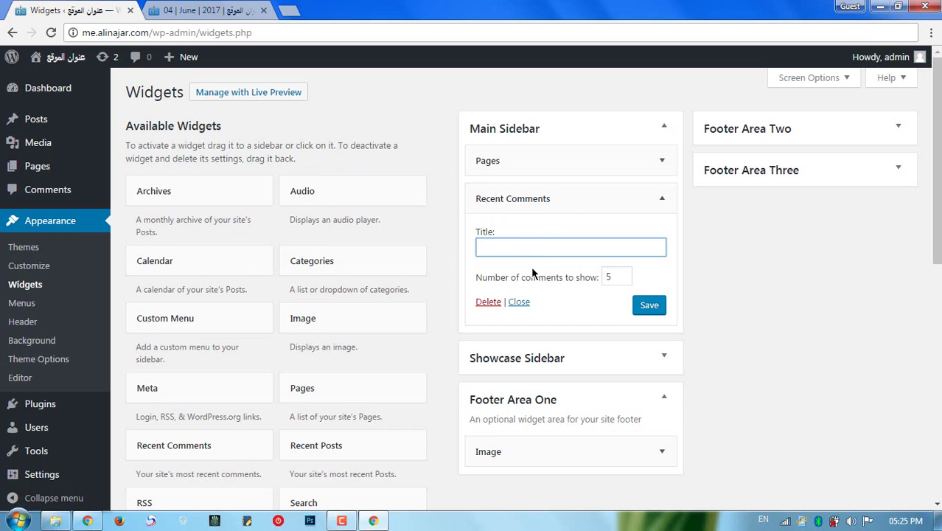
{"action": "type", "text": "ho"}
{"action": "type", "text": "اخر التعليقات"}
{"action": "left_click", "coordinate": [649, 305]}
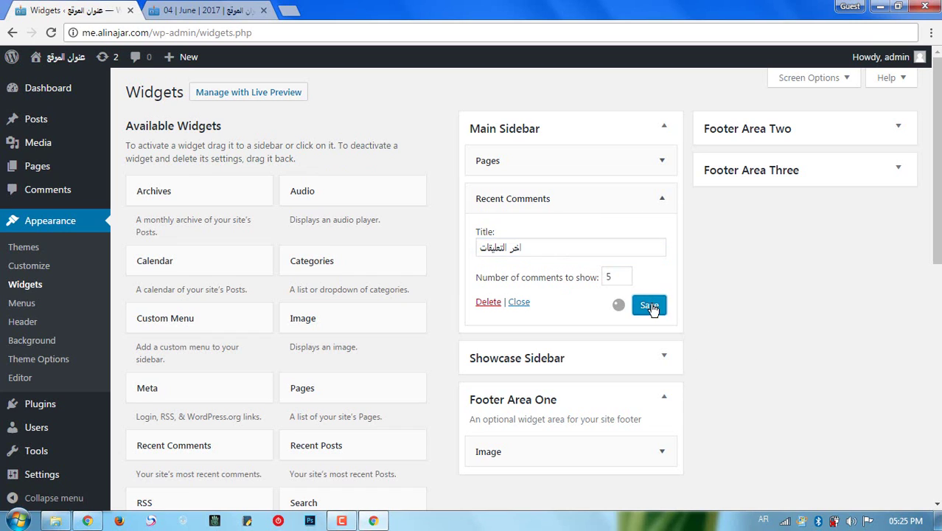
Reload the site's archive page and check the Arabic title above the recent comments.
{"action": "left_click", "coordinate": [221, 10]}
{"action": "right_click", "coordinate": [59, 221]}
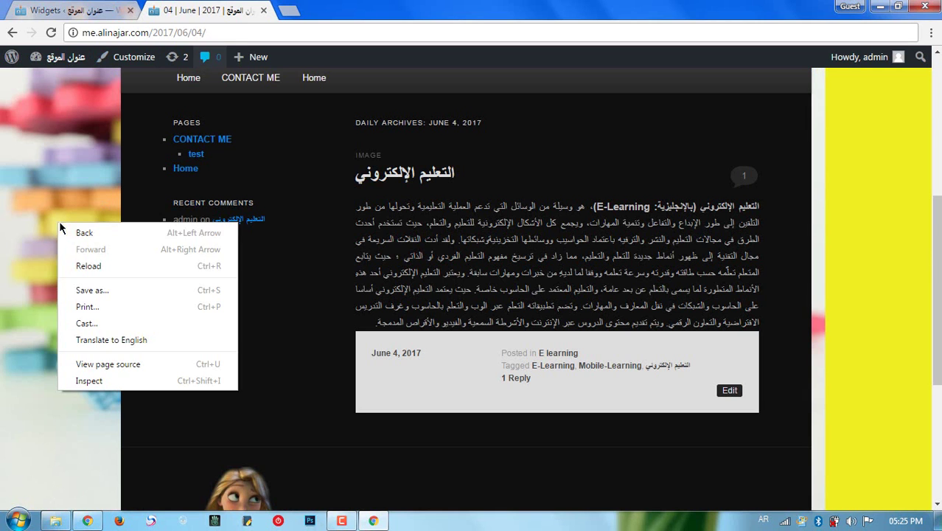
{"action": "left_click", "coordinate": [83, 265]}
{"action": "scroll", "coordinate": [221, 294], "scroll_direction": "down", "scroll_amount": 5}
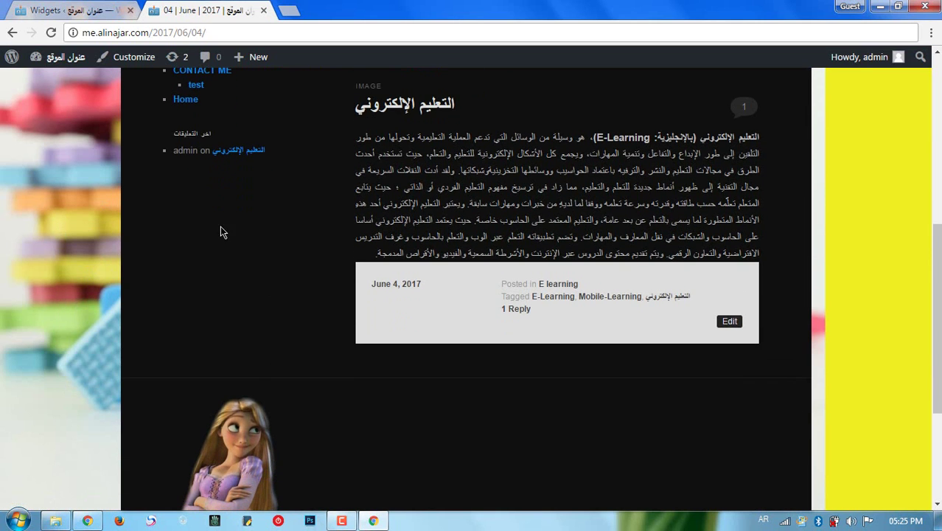
{"action": "scroll", "coordinate": [195, 178], "scroll_direction": "up", "scroll_amount": 2}
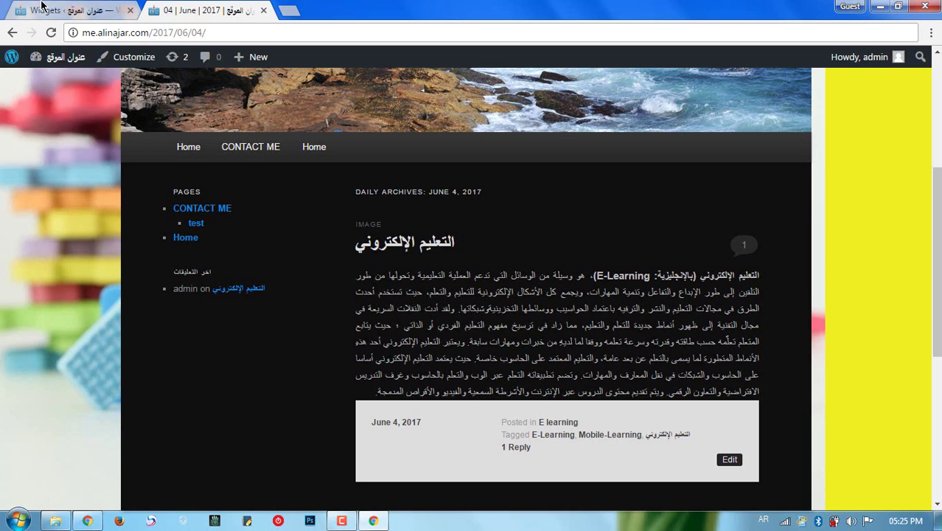
Back on the Widgets page, collapse Recent Comments and add an expanded Recent Posts widget between Pages and Recent Comments in the Main Sidebar.
{"action": "left_click", "coordinate": [74, 10]}
{"action": "left_click", "coordinate": [662, 198]}
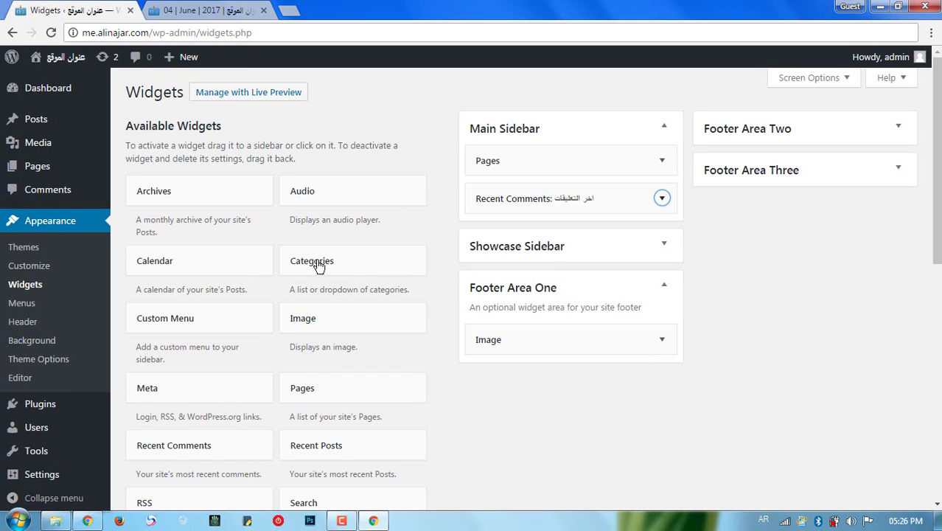
{"action": "left_click_drag", "start_coordinate": [334, 447], "coordinate": [546, 207]}
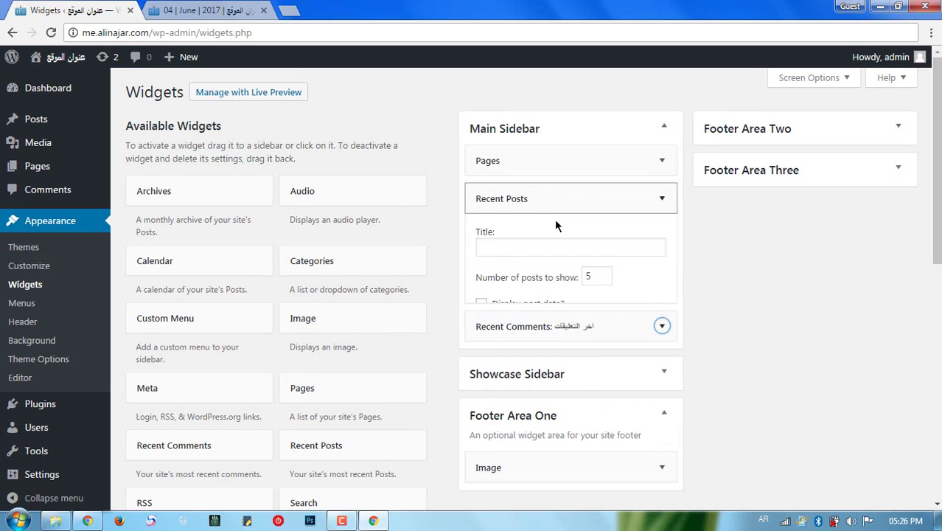
{"action": "left_click", "coordinate": [561, 203]}
{"action": "left_click", "coordinate": [560, 203]}
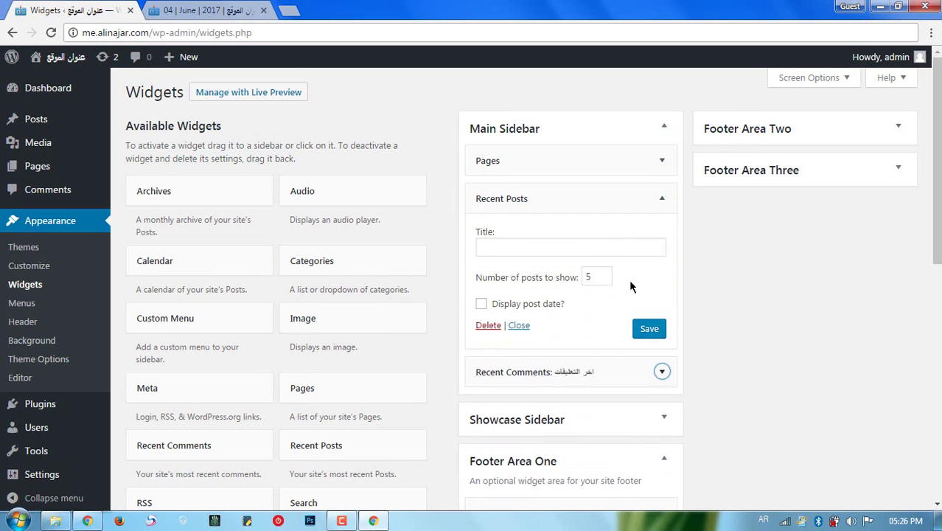
Save the Recent Posts widget with its default settings, reload the site's archive page and check the recent posts section in the sidebar.
{"action": "left_click", "coordinate": [648, 328]}
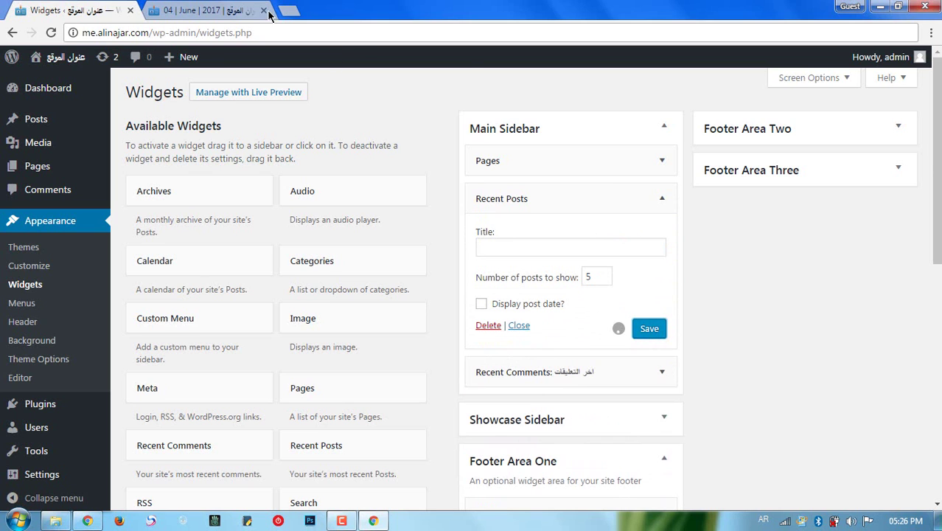
{"action": "left_click", "coordinate": [199, 10]}
{"action": "right_click", "coordinate": [24, 166]}
{"action": "left_click", "coordinate": [64, 205]}
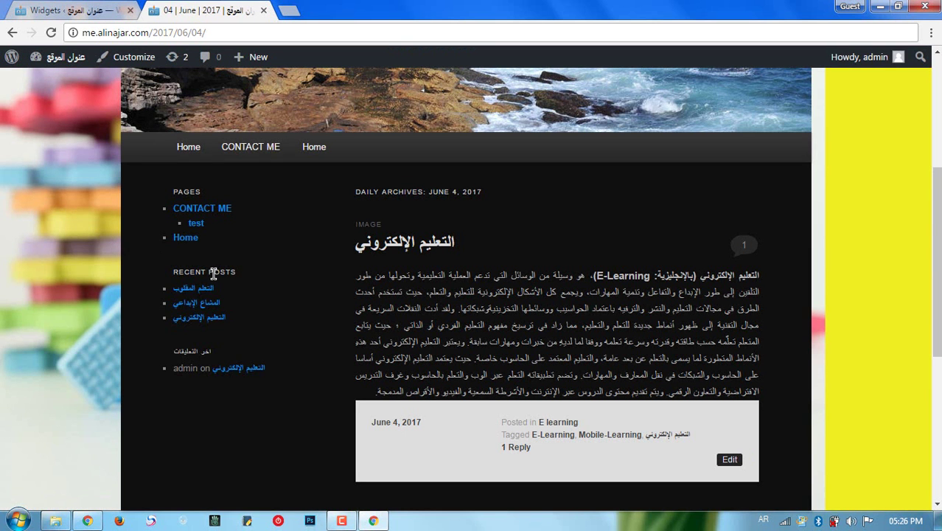
{"action": "left_click_drag", "start_coordinate": [200, 272], "coordinate": [226, 273]}
Look over the available widgets on the Widgets page and try the existing search box in the site's header.
{"action": "left_click", "coordinate": [91, 7]}
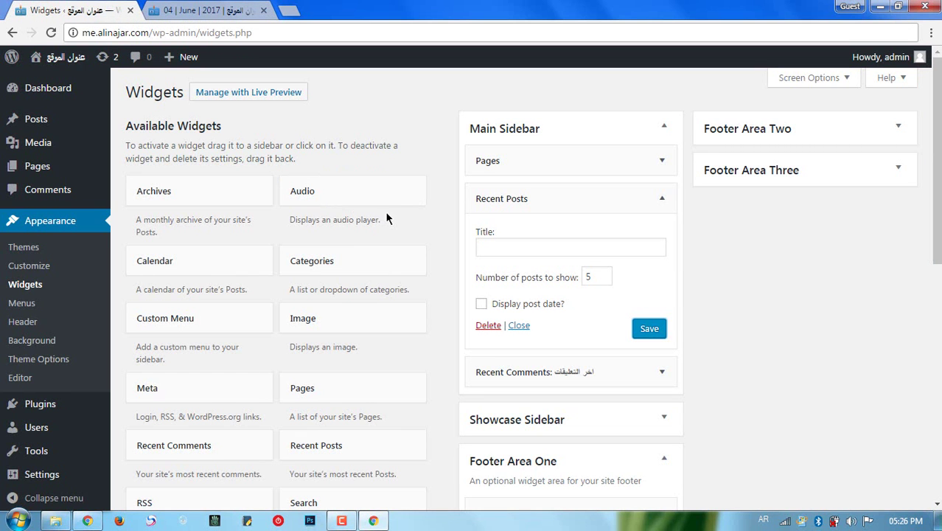
{"action": "scroll", "coordinate": [314, 317], "scroll_direction": "down", "scroll_amount": 2}
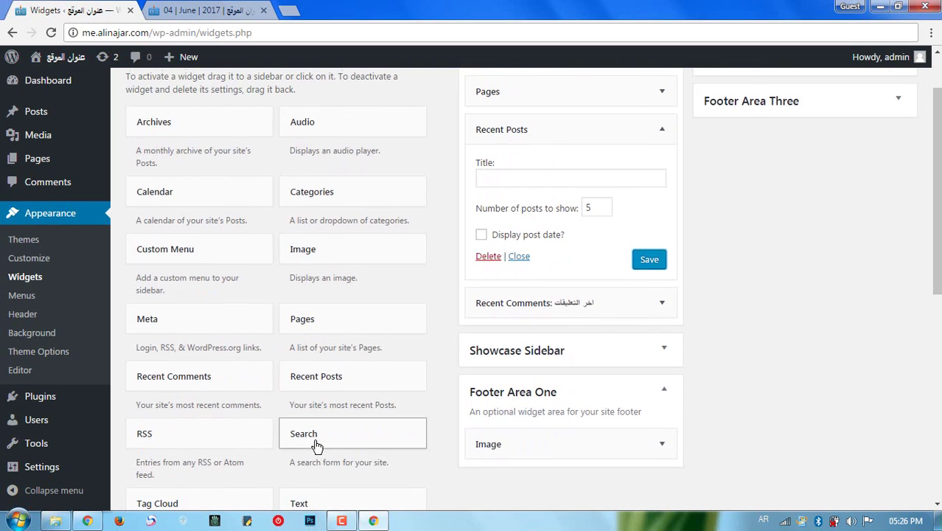
{"action": "left_click", "coordinate": [205, 10]}
{"action": "scroll", "coordinate": [759, 286], "scroll_direction": "up", "scroll_amount": 3}
{"action": "left_click", "coordinate": [716, 138]}
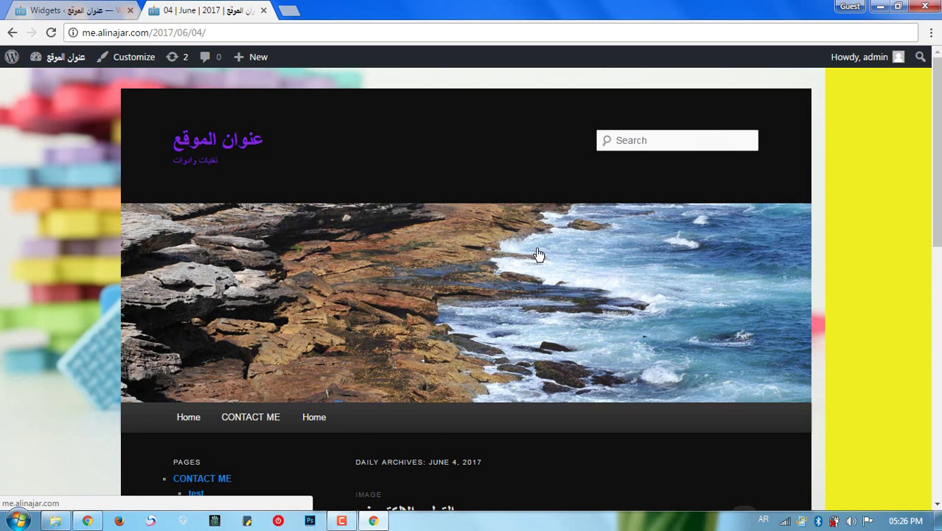
Back on the Widgets page, add a Search widget above Pages in the Main Sidebar.
{"action": "left_click", "coordinate": [79, 10]}
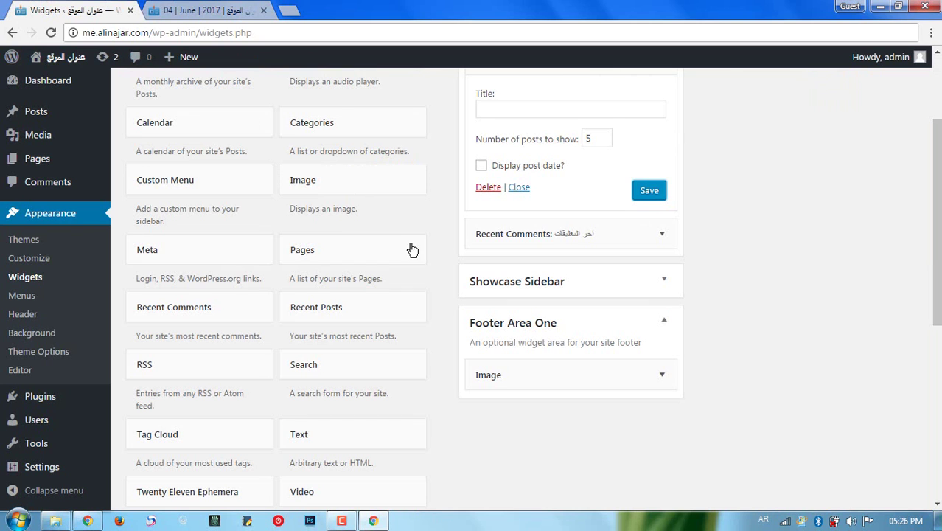
{"action": "scroll", "coordinate": [370, 379], "scroll_direction": "up", "scroll_amount": 1}
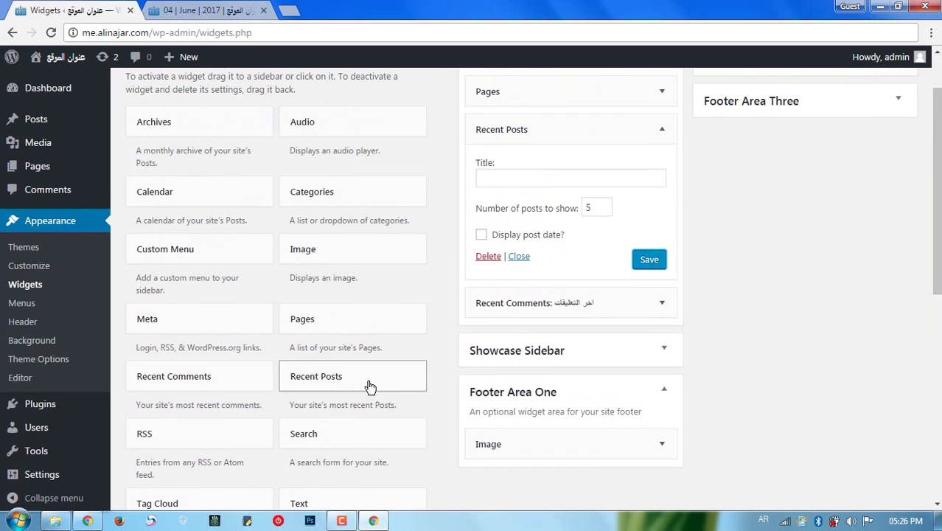
{"action": "left_click_drag", "start_coordinate": [356, 442], "coordinate": [547, 123]}
{"action": "scroll", "coordinate": [528, 199], "scroll_direction": "up", "scroll_amount": 1}
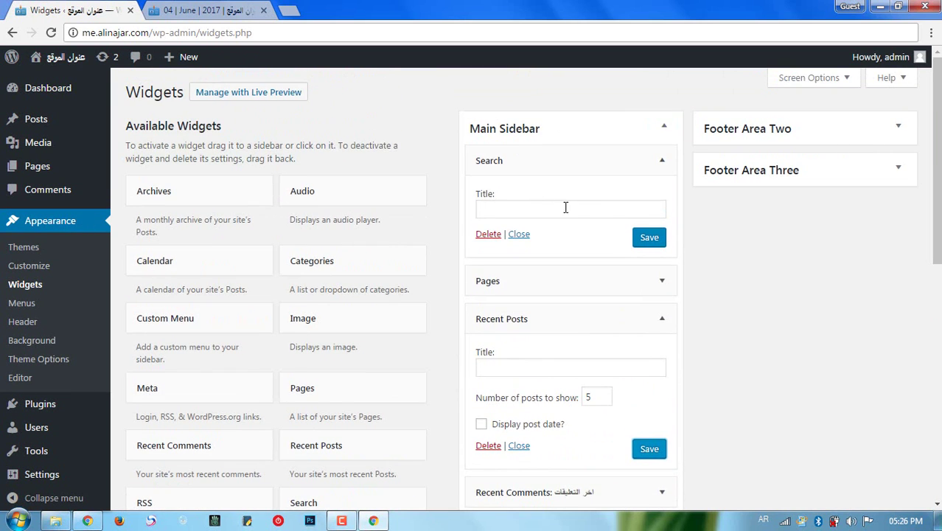
Title the Search widget "ابحث في الموقع" and save it.
{"action": "left_click", "coordinate": [557, 211]}
{"action": "type", "text": "اخ"}
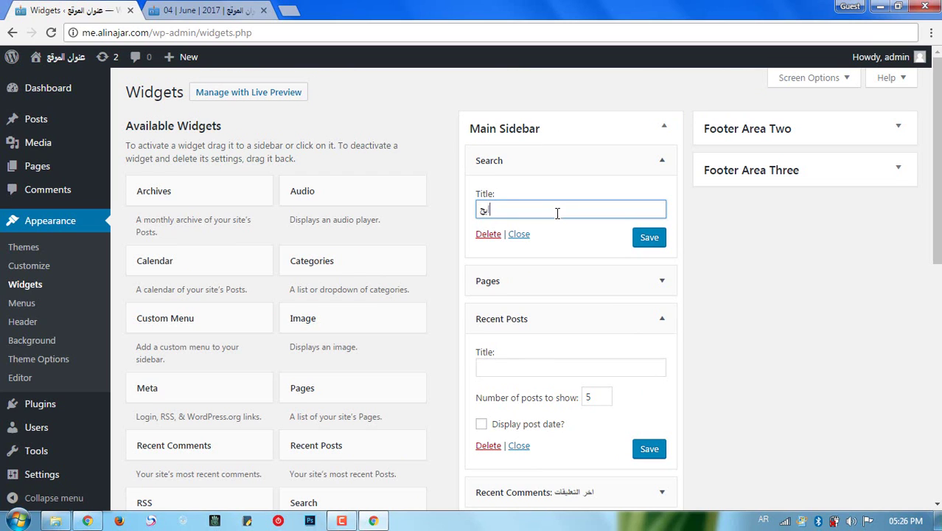
{"action": "type", "text": "ث في الموقع"}
{"action": "left_click", "coordinate": [651, 239]}
Reload the site's archive page and check the titled search box above the pages list in the sidebar.
{"action": "left_click", "coordinate": [207, 8]}
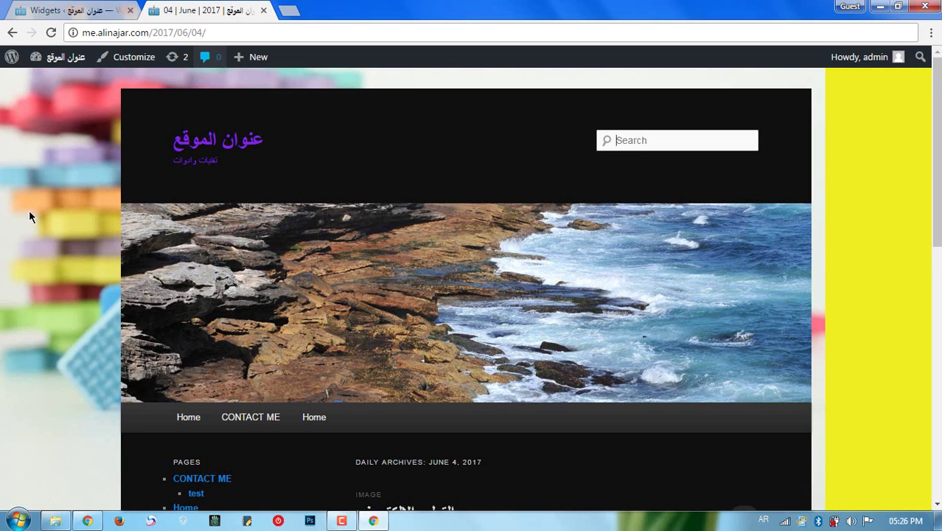
{"action": "right_click", "coordinate": [29, 210]}
{"action": "left_click", "coordinate": [65, 256]}
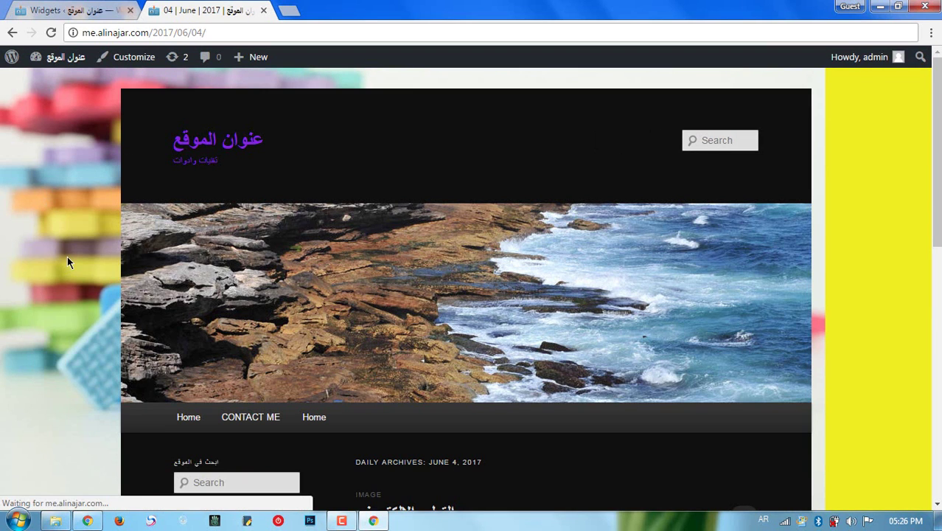
{"action": "scroll", "coordinate": [255, 401], "scroll_direction": "down", "scroll_amount": 1}
{"action": "left_click", "coordinate": [233, 420]}
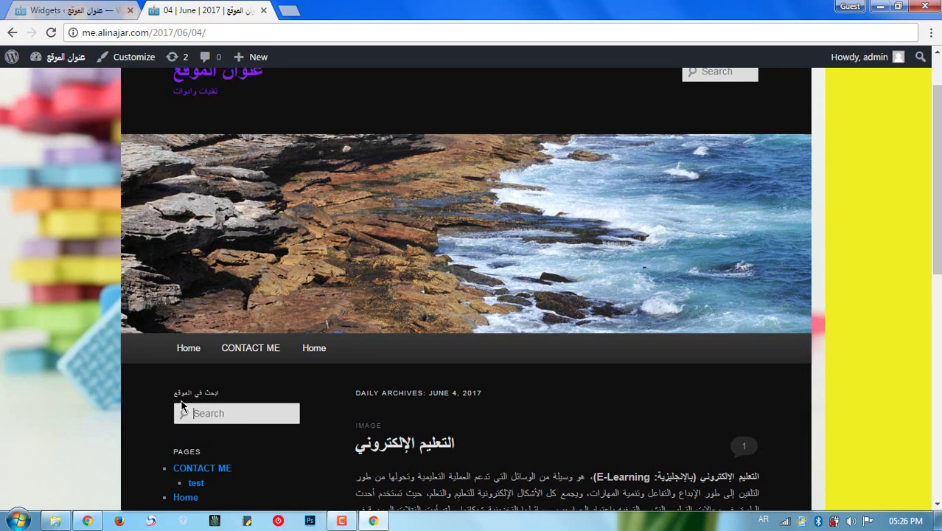
Compare the search box in the site's header with the new search box in the sidebar.
{"action": "left_click", "coordinate": [719, 73]}
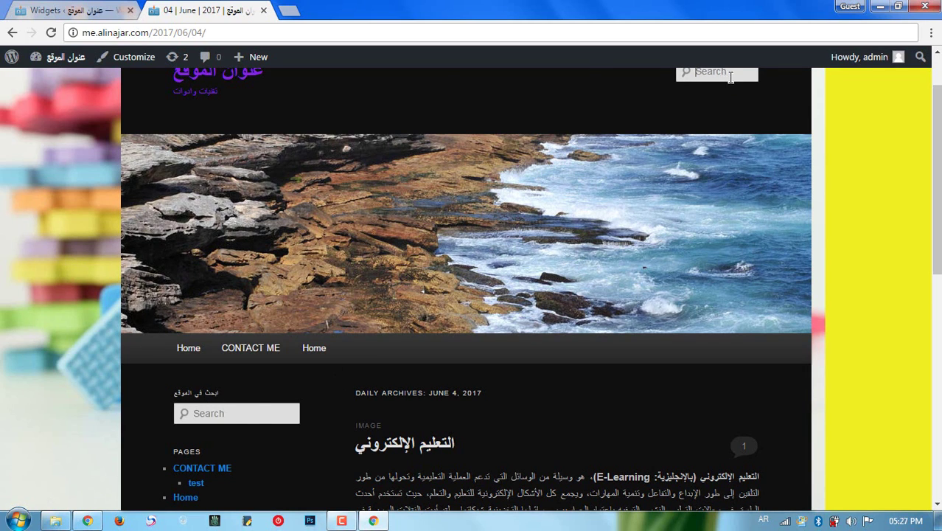
{"action": "scroll", "coordinate": [697, 111], "scroll_direction": "up", "scroll_amount": 1}
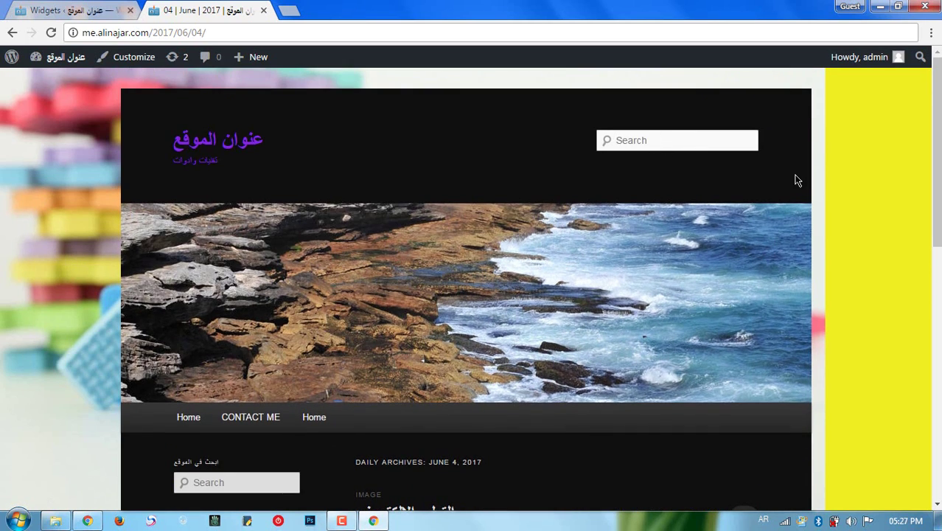
{"action": "left_click", "coordinate": [785, 182]}
{"action": "scroll", "coordinate": [459, 212], "scroll_direction": "down", "scroll_amount": 3}
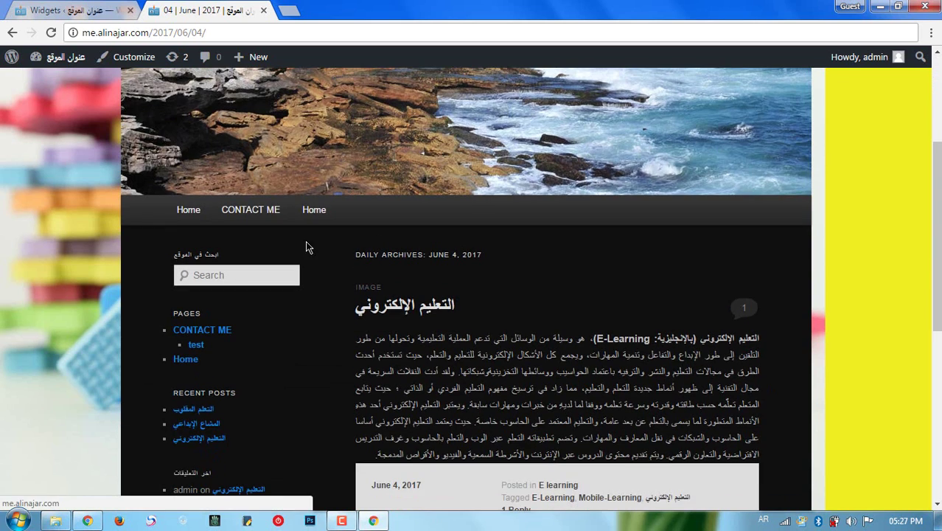
{"action": "left_click", "coordinate": [287, 274]}
{"action": "scroll", "coordinate": [557, 250], "scroll_direction": "up", "scroll_amount": 3}
{"action": "scroll", "coordinate": [546, 254], "scroll_direction": "down", "scroll_amount": 2}
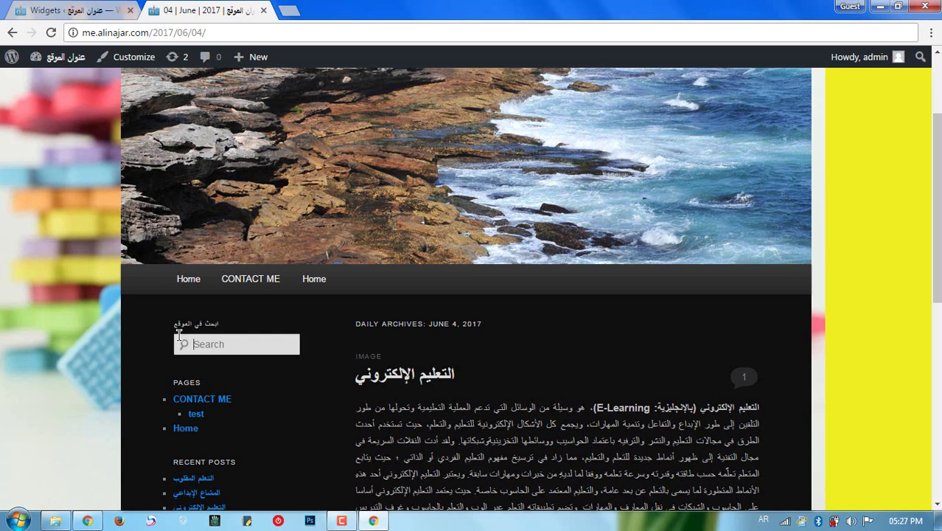
Return to the Widgets page and review the Main Sidebar widgets, the Showcase Sidebar and Footer Area One.
{"action": "left_click", "coordinate": [82, 9]}
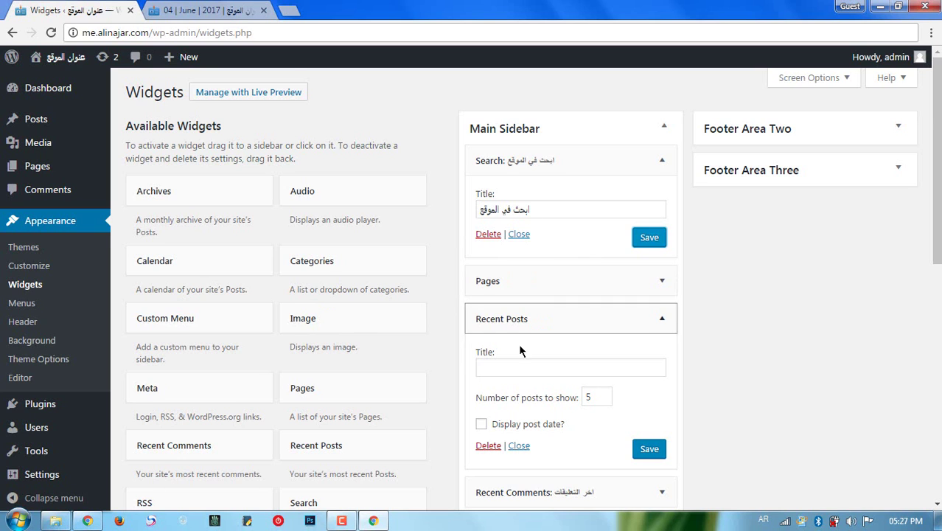
{"action": "scroll", "coordinate": [516, 347], "scroll_direction": "down", "scroll_amount": 2}
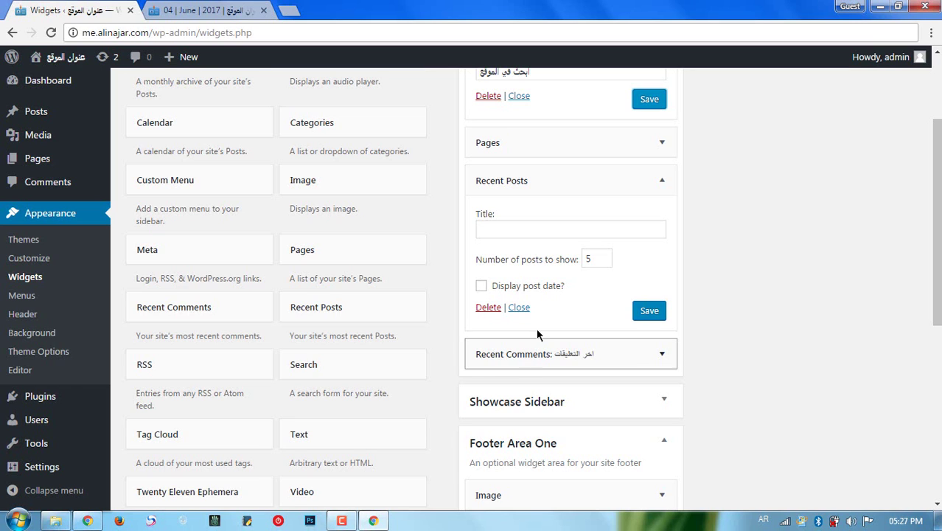
{"action": "scroll", "coordinate": [277, 309], "scroll_direction": "up", "scroll_amount": 2}
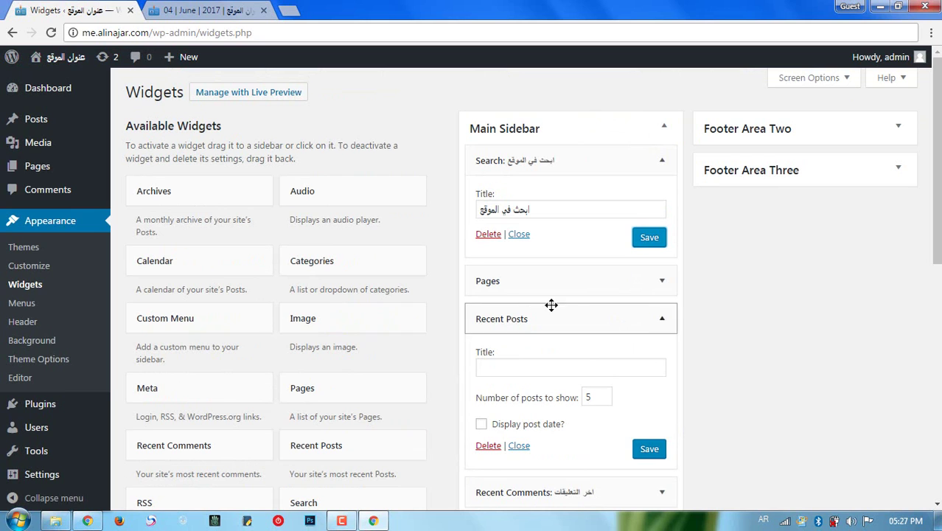
{"action": "scroll", "coordinate": [549, 335], "scroll_direction": "down", "scroll_amount": 3}
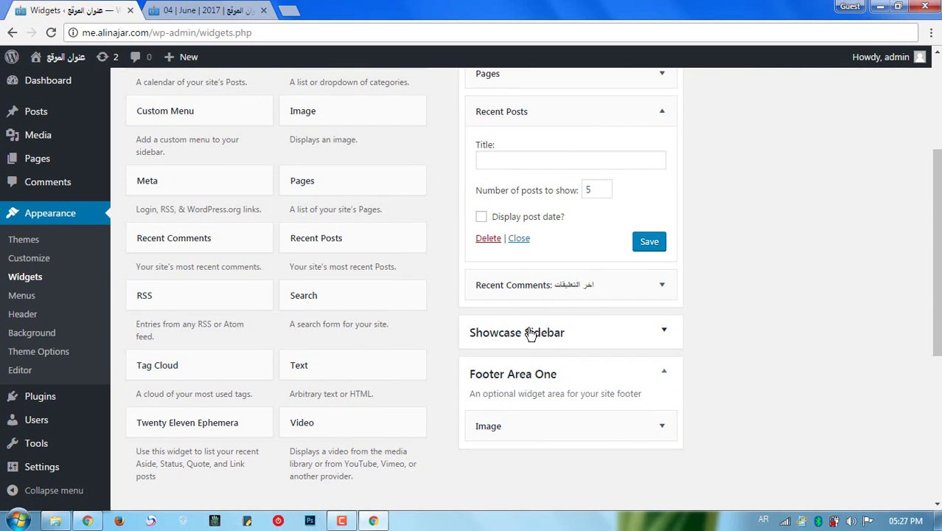
{"action": "scroll", "coordinate": [531, 333], "scroll_direction": "down", "scroll_amount": 1}
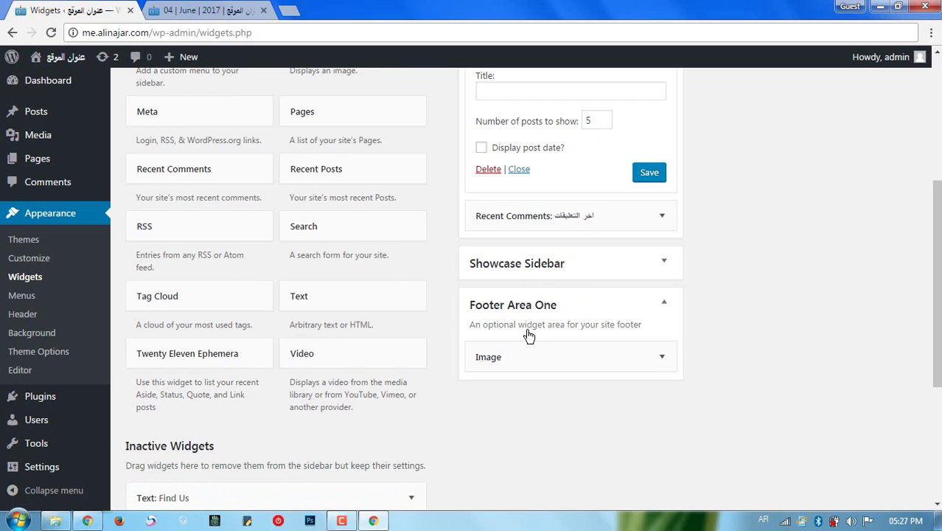